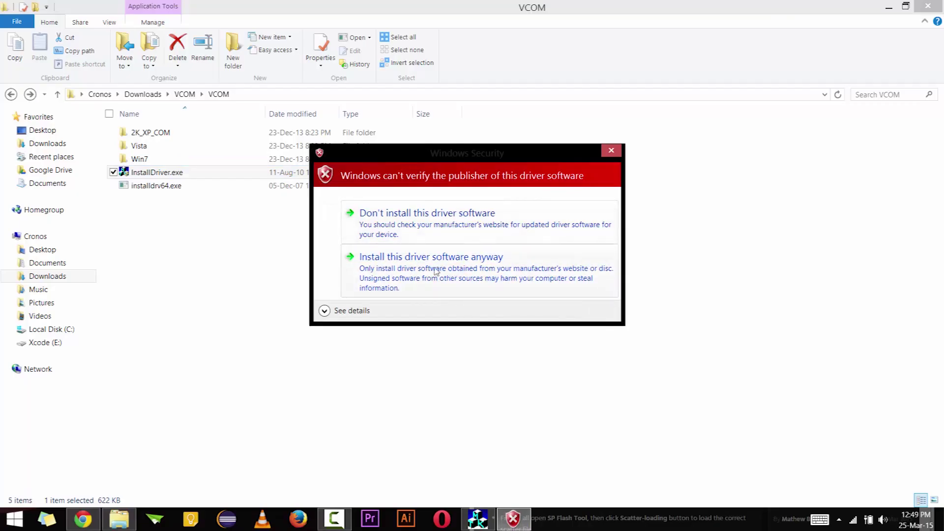
- Approve the unsigned VCOM driver with 'Install this driver software anyway'
{"action": "left_click", "coordinate": [436, 271]}
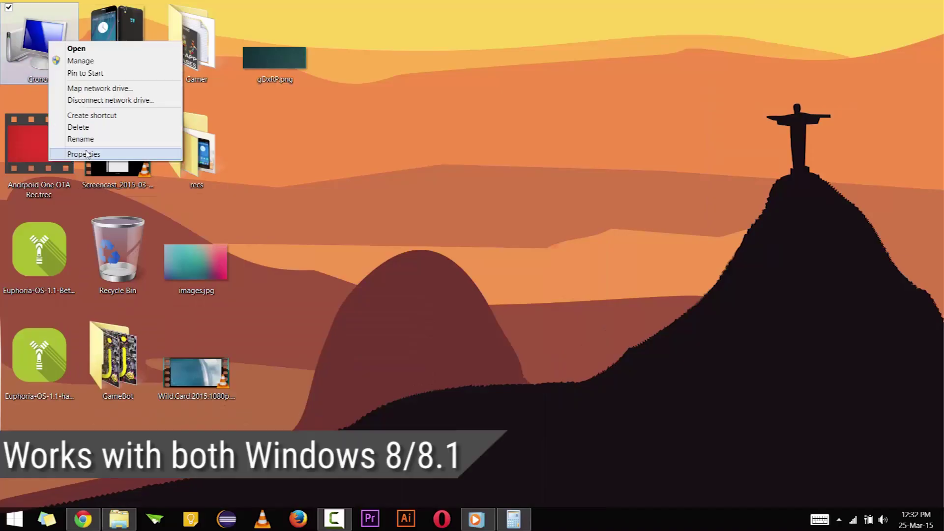
- Open the System properties to confirm Windows 8.1, 64-bit
{"action": "left_click", "coordinate": [84, 152]}
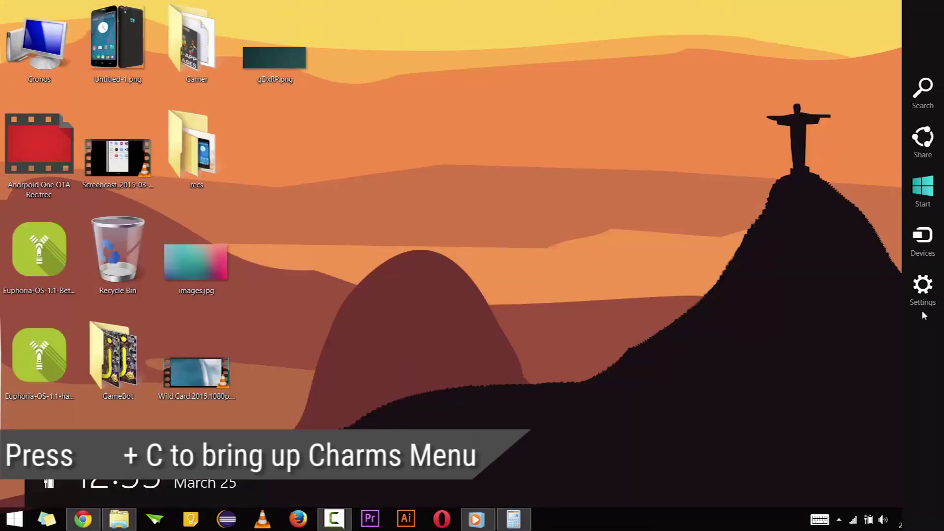
- Go from the Settings charm to PC settings > Update and recovery > Recovery
{"action": "left_click", "coordinate": [924, 291]}
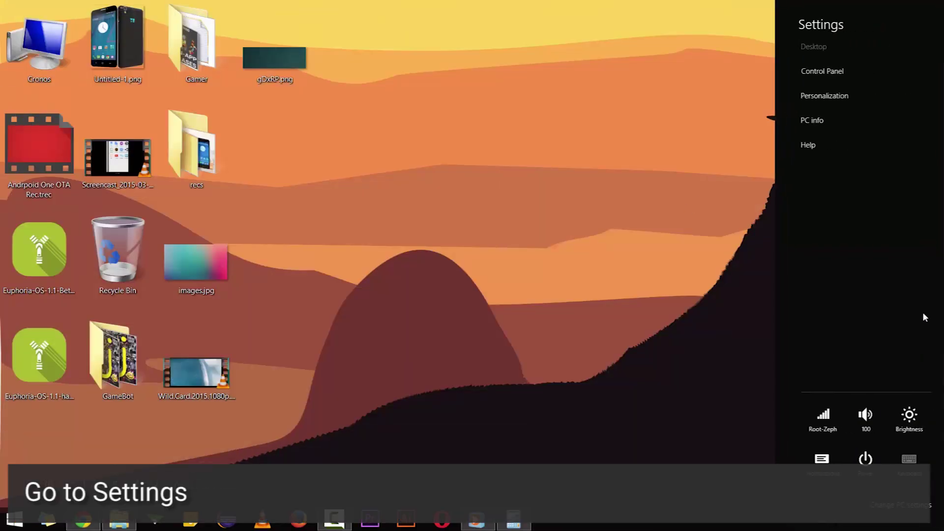
{"action": "left_click", "coordinate": [884, 502]}
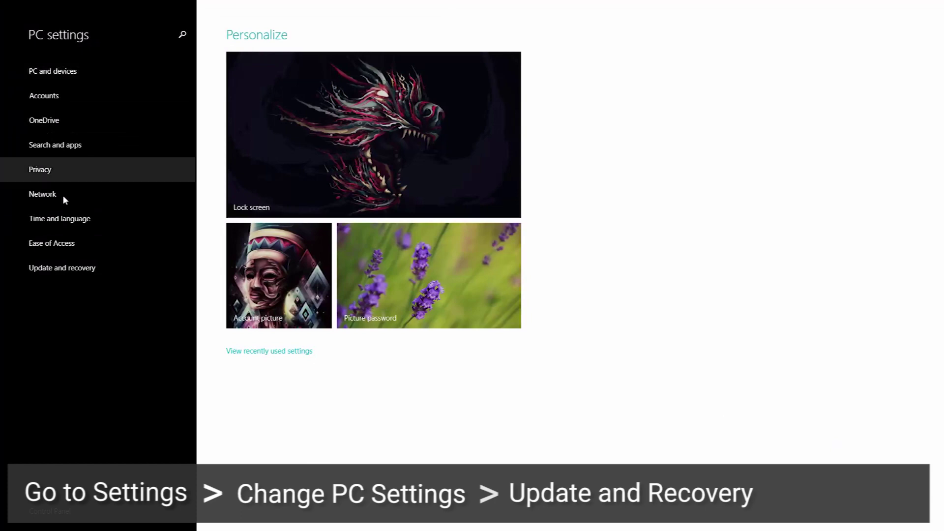
{"action": "left_click", "coordinate": [68, 268]}
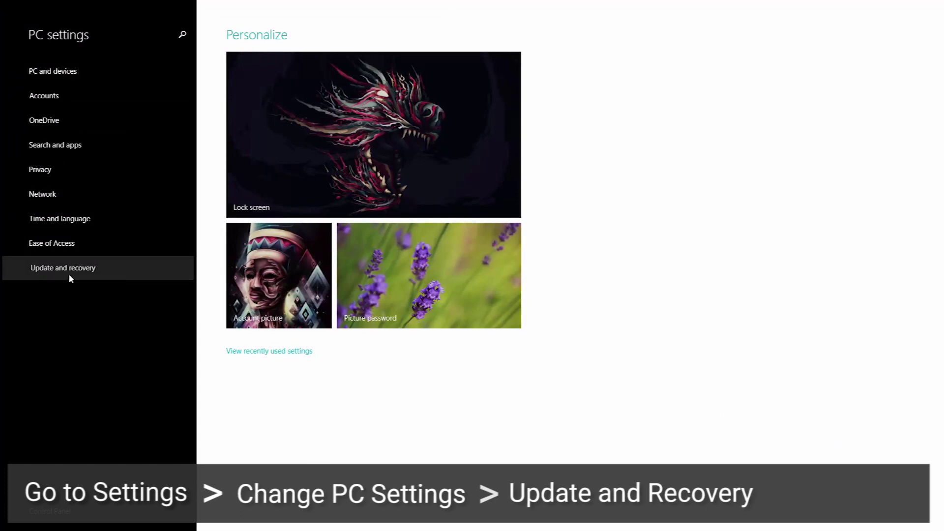
{"action": "left_click", "coordinate": [140, 122]}
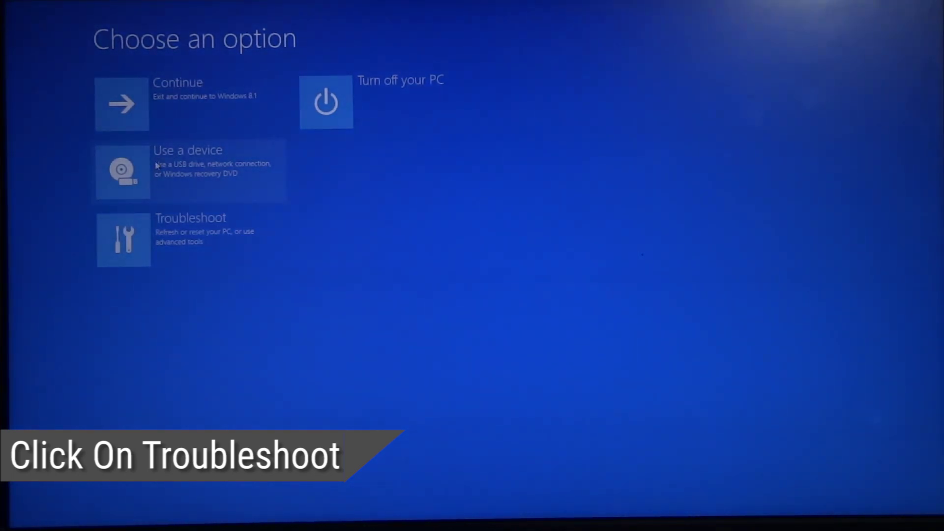
- Go to Troubleshoot > Advanced options > Startup Settings
{"action": "left_click", "coordinate": [170, 249]}
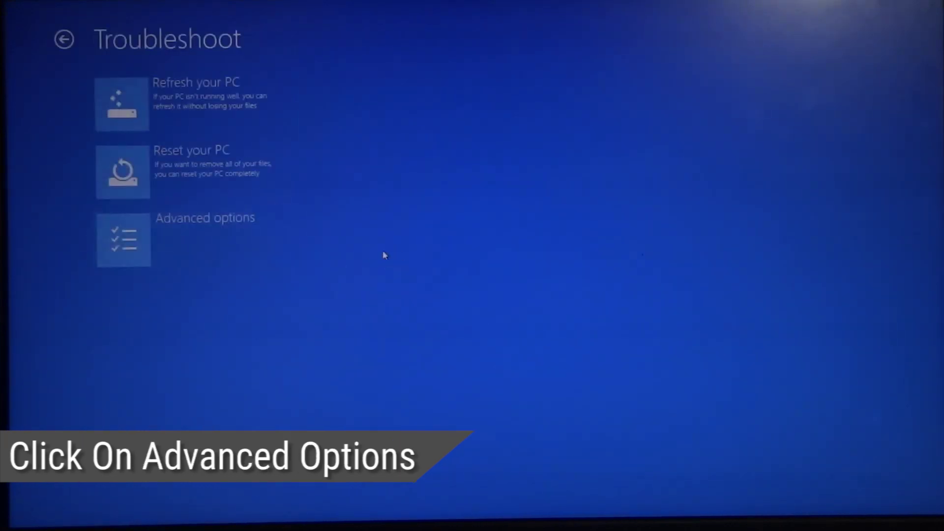
{"action": "left_click", "coordinate": [244, 243]}
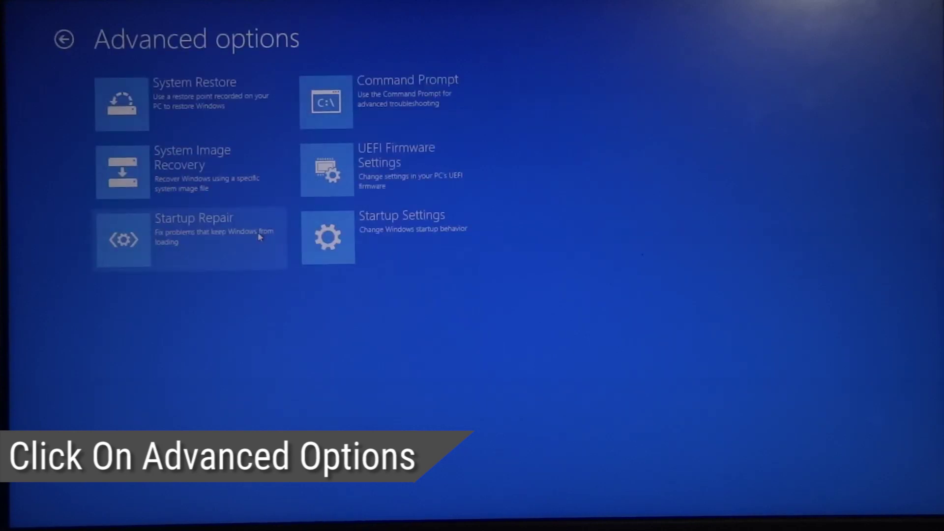
{"action": "left_click", "coordinate": [347, 239]}
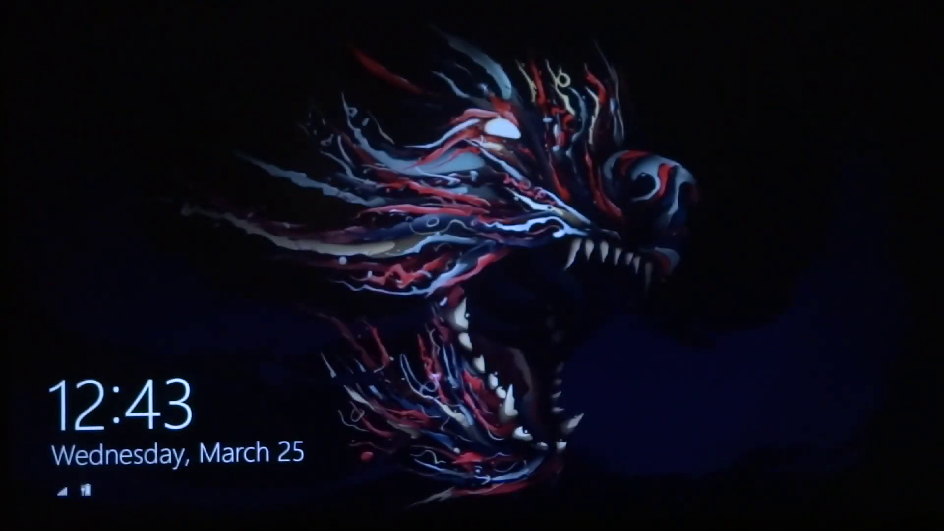
- Dismiss the lock screen after the reboot to sign in
{"action": "key", "text": "Return"}
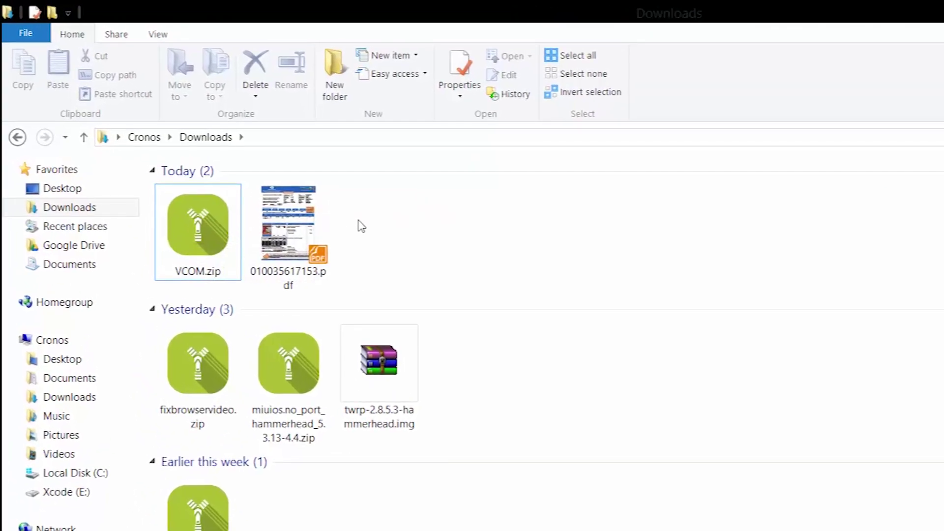
{"action": "mouse_move", "coordinate": [196, 230]}
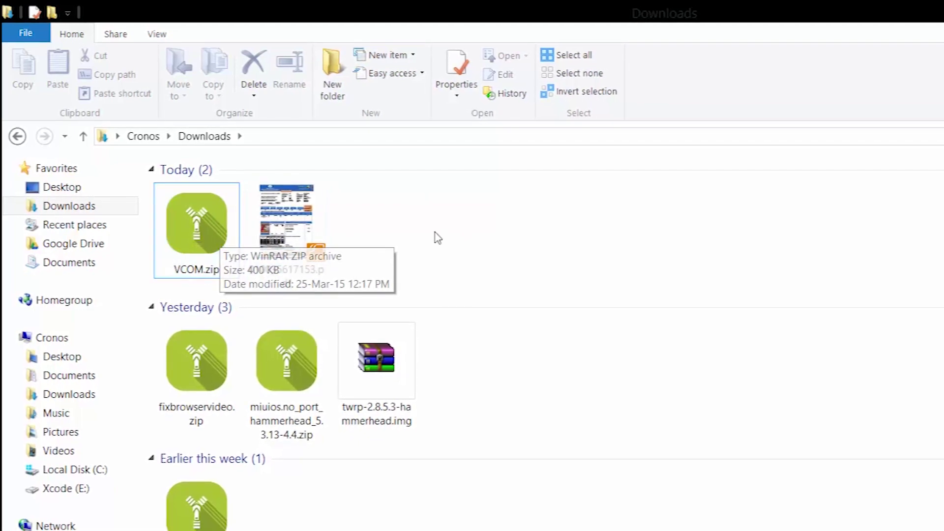
- Extract VCOM.zip into a VCOM folder in Downloads
{"action": "double_click", "coordinate": [207, 231]}
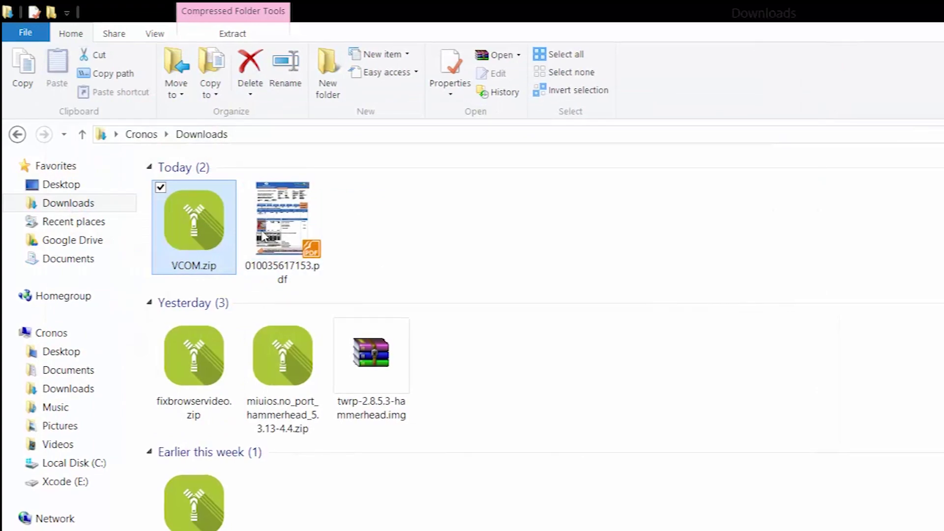
{"action": "right_click", "coordinate": [194, 226]}
{"action": "left_click", "coordinate": [295, 278]}
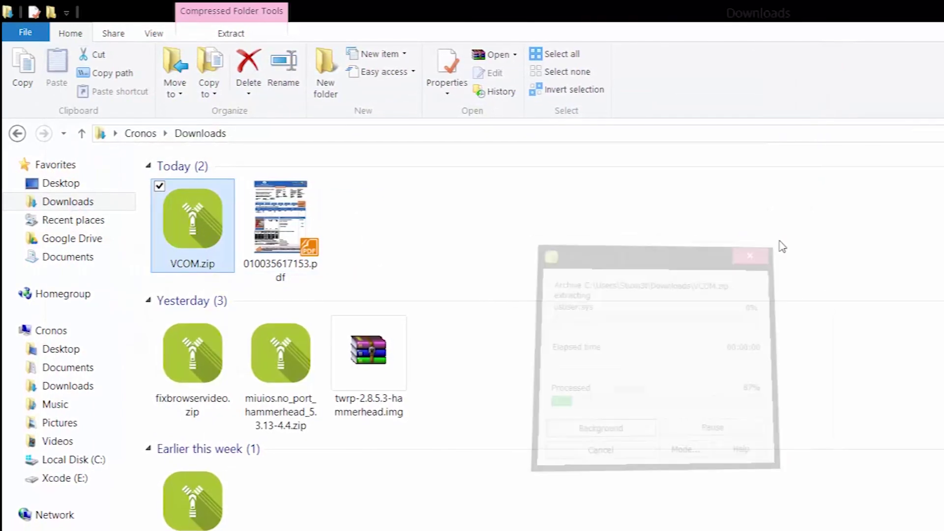
- Open the extracted VCOM\VCOM folder, look inside Win7, and go back up
{"action": "double_click", "coordinate": [393, 217]}
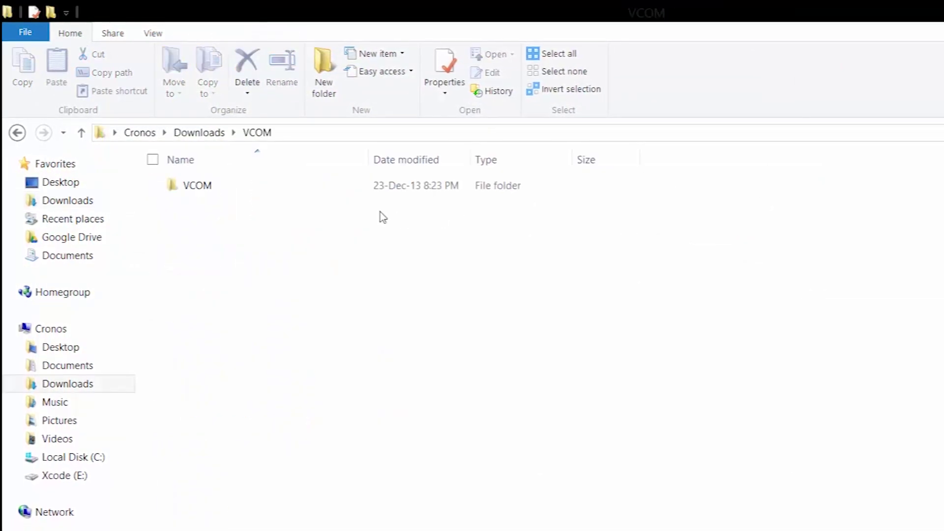
{"action": "double_click", "coordinate": [212, 193]}
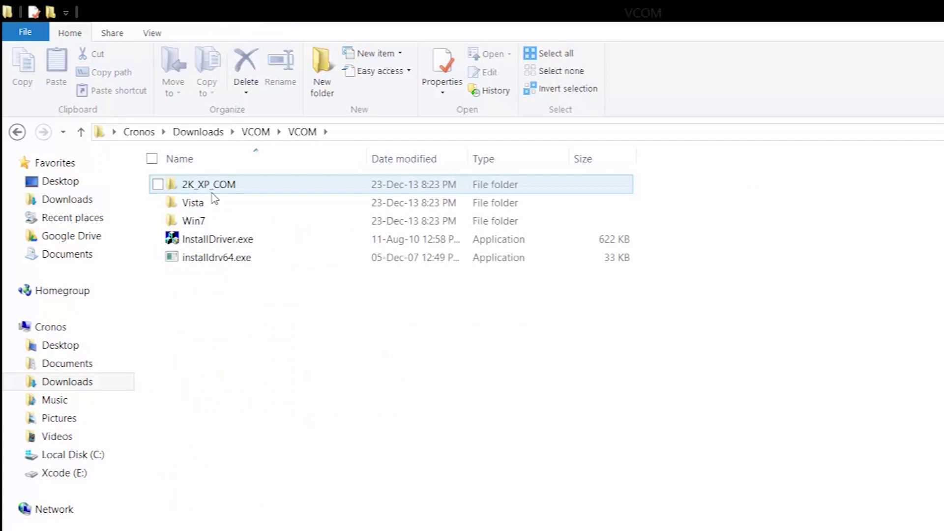
{"action": "double_click", "coordinate": [211, 224]}
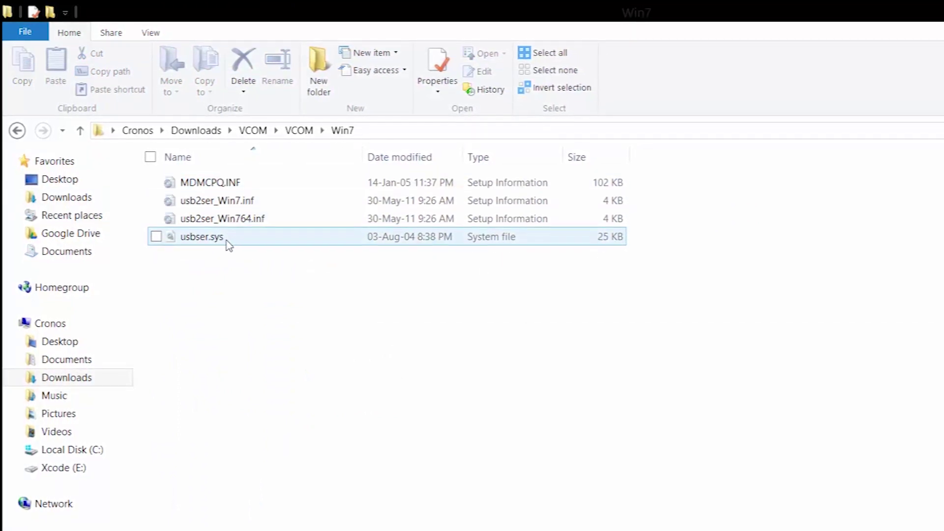
{"action": "key", "text": "BackSpace"}
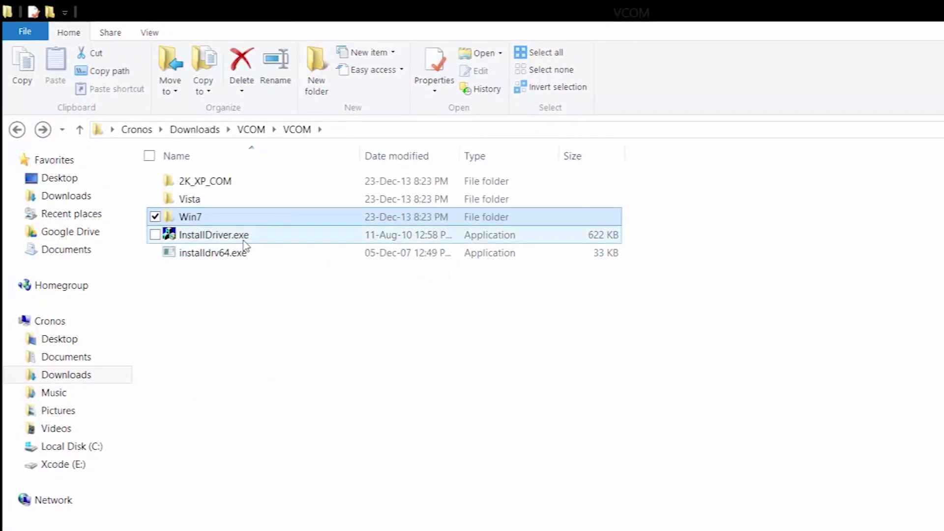
- Run InstallDriver.exe and approve the unsigned 64-bit USB driver
{"action": "left_click", "coordinate": [203, 255]}
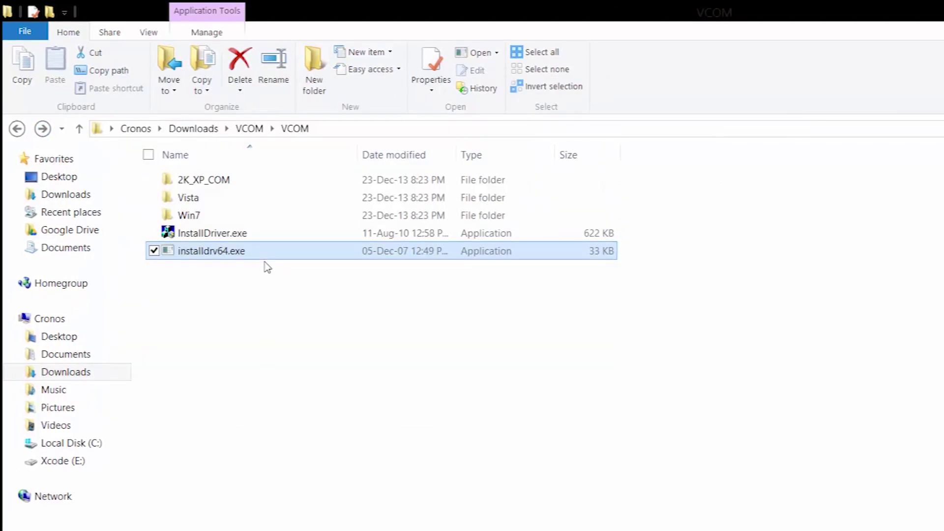
{"action": "left_click", "coordinate": [243, 238]}
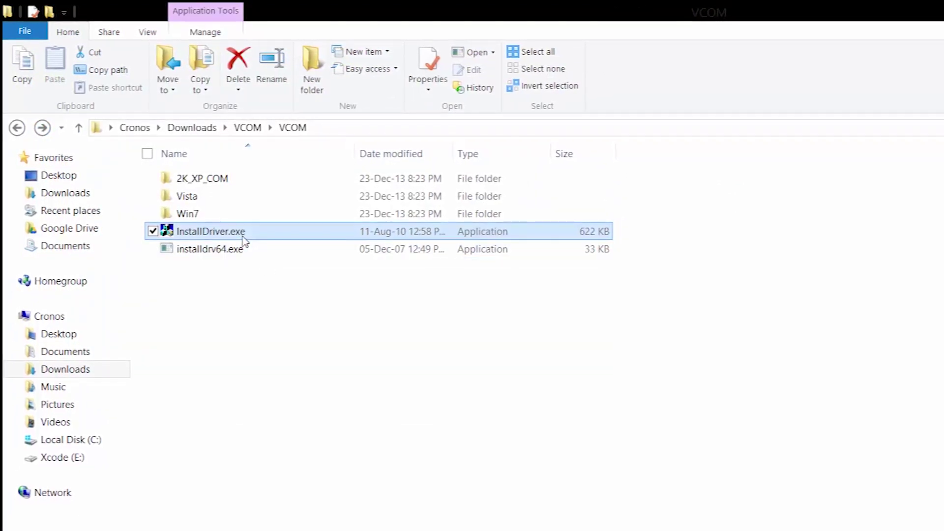
{"action": "double_click", "coordinate": [243, 240]}
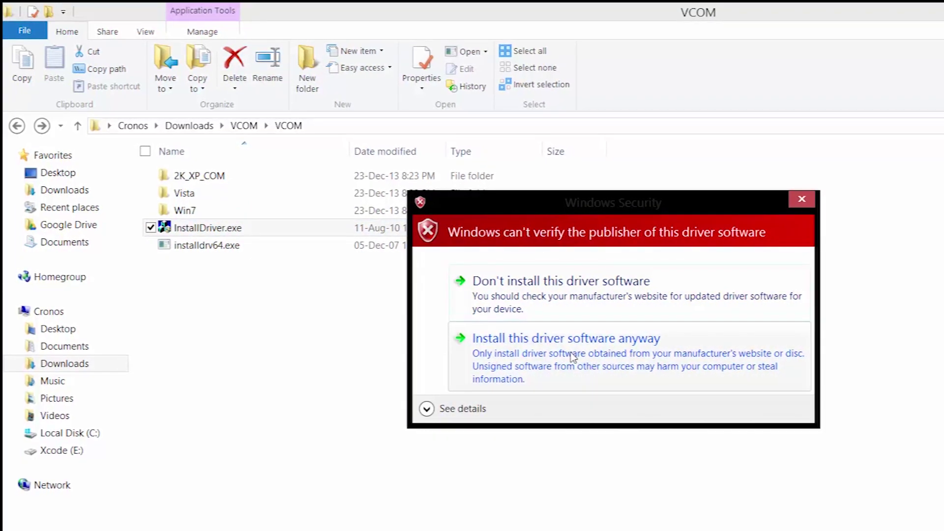
{"action": "left_click", "coordinate": [573, 358]}
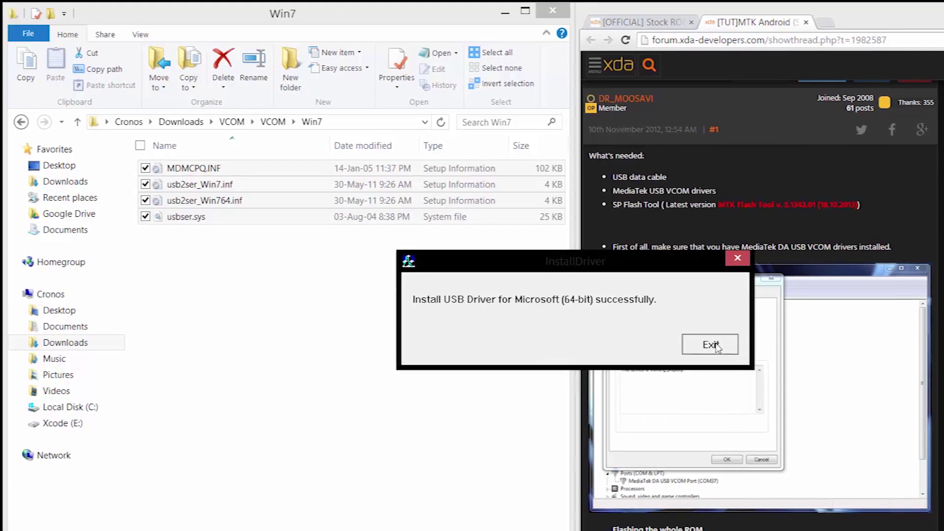
- Dismiss the earlier success message and check the Win7 driver files' context menus
{"action": "left_click", "coordinate": [711, 345]}
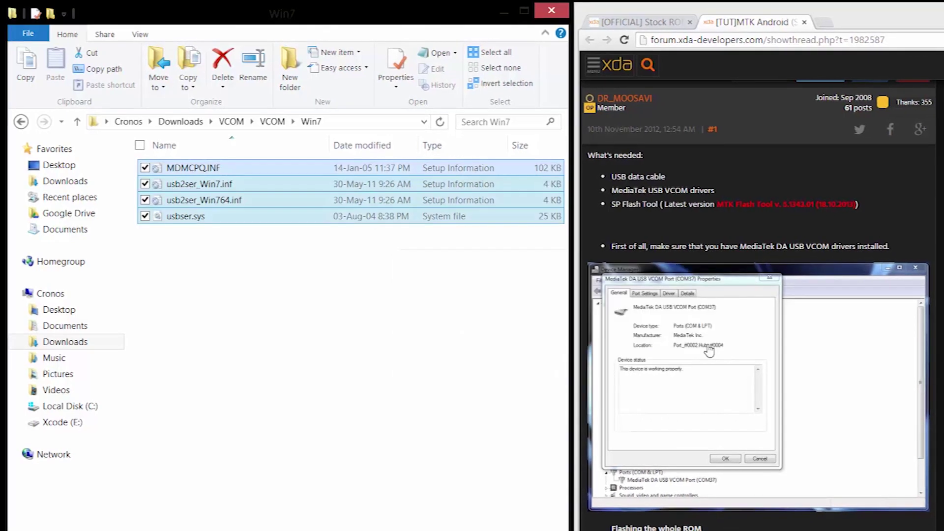
{"action": "left_click", "coordinate": [358, 308]}
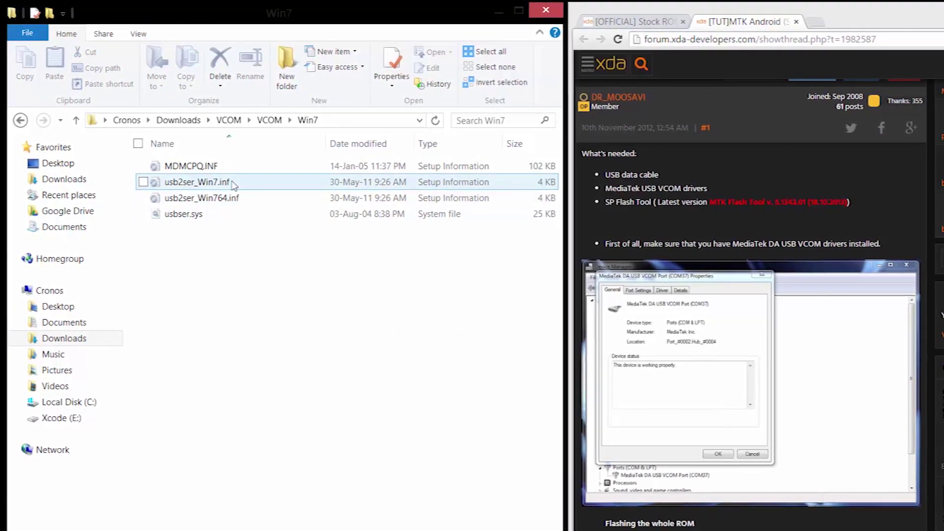
{"action": "left_click", "coordinate": [212, 166]}
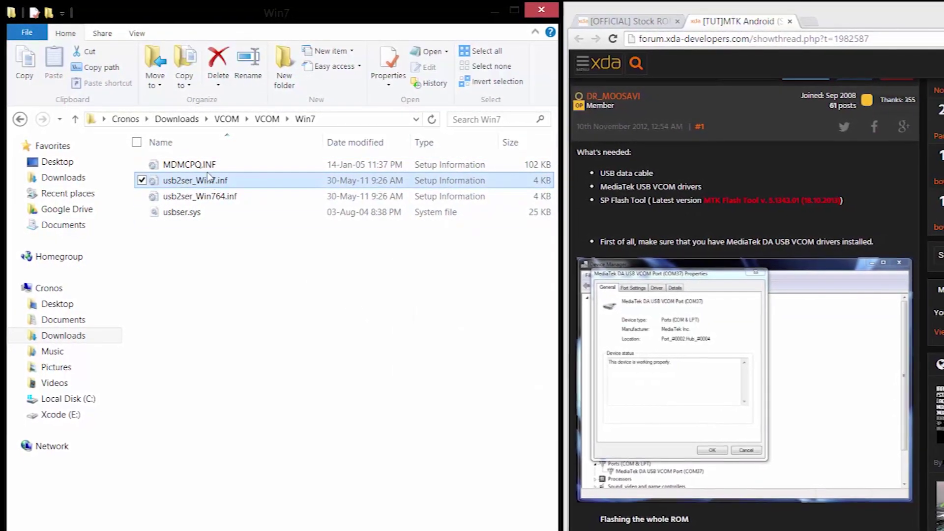
{"action": "right_click", "coordinate": [205, 167]}
{"action": "left_click", "coordinate": [185, 249]}
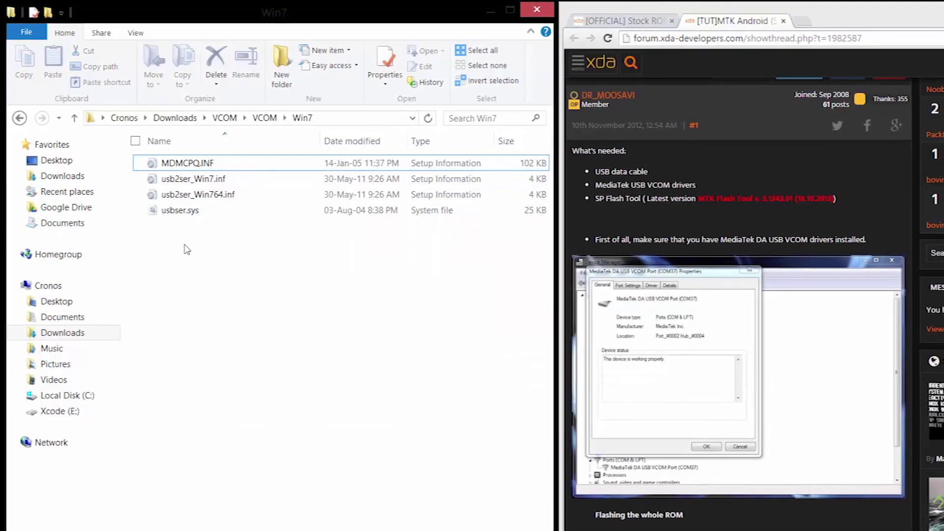
{"action": "left_click_drag", "start_coordinate": [186, 249], "coordinate": [213, 177]}
{"action": "right_click", "coordinate": [213, 178]}
{"action": "left_click", "coordinate": [173, 249]}
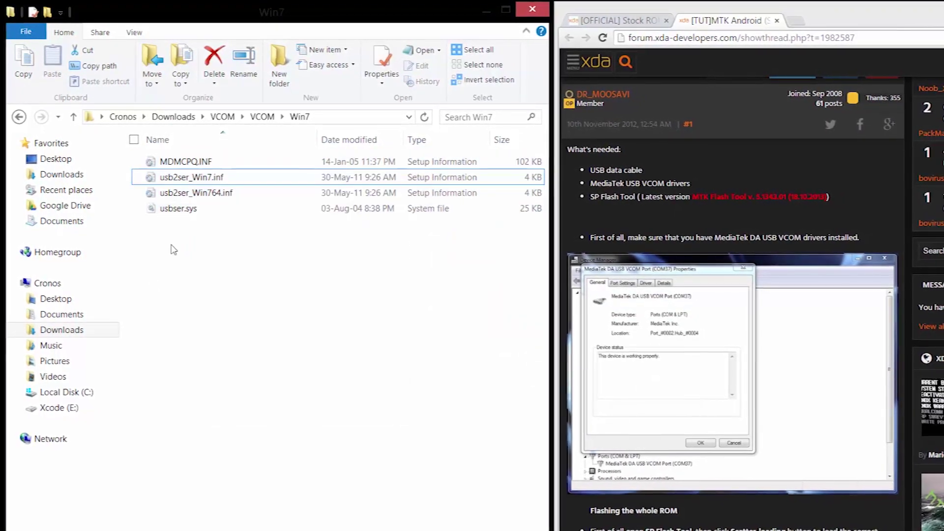
{"action": "left_click", "coordinate": [187, 210]}
{"action": "right_click", "coordinate": [193, 211]}
{"action": "left_click", "coordinate": [162, 268]}
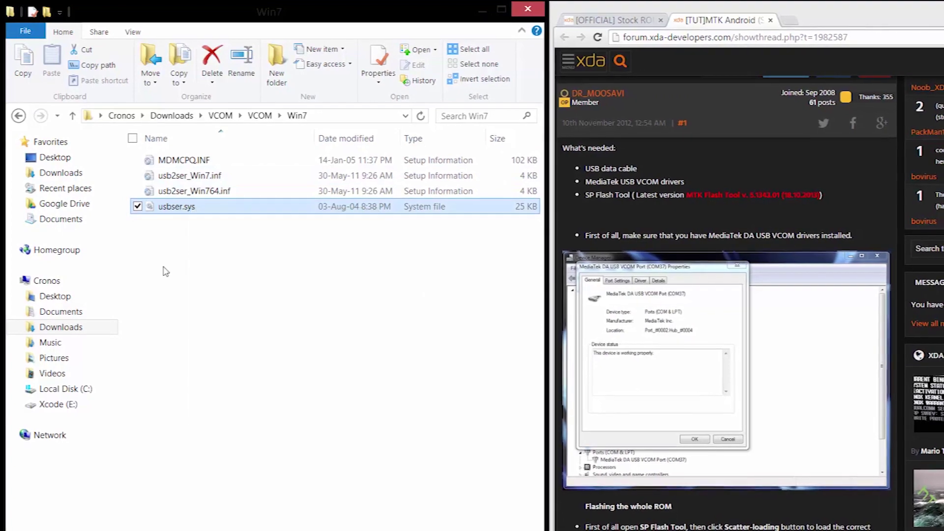
- Install the usb2ser_Win764.inf driver file
{"action": "left_click", "coordinate": [221, 189]}
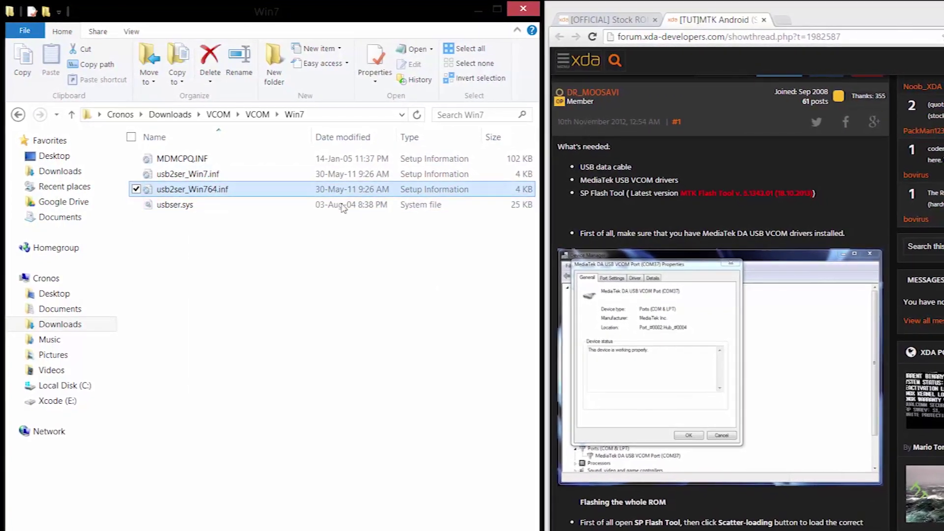
{"action": "right_click", "coordinate": [214, 190]}
{"action": "left_click", "coordinate": [242, 211]}
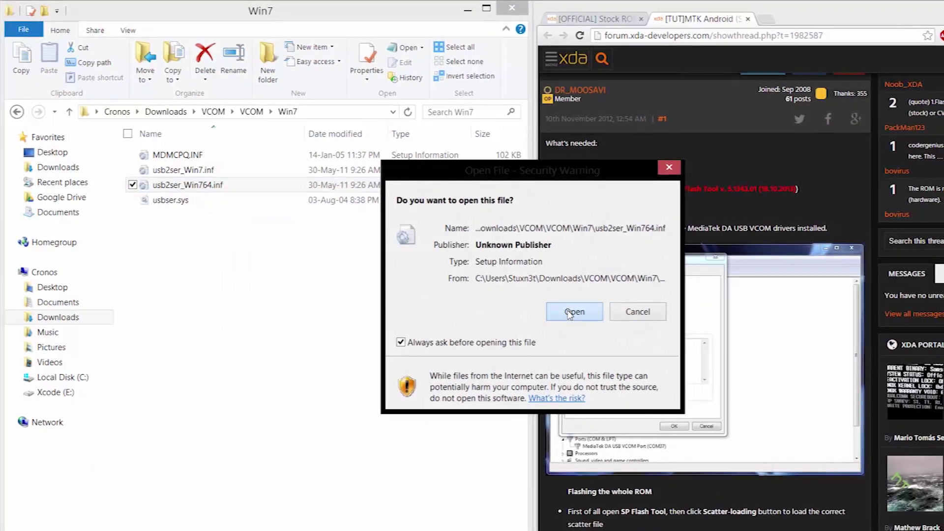
{"action": "left_click", "coordinate": [571, 312]}
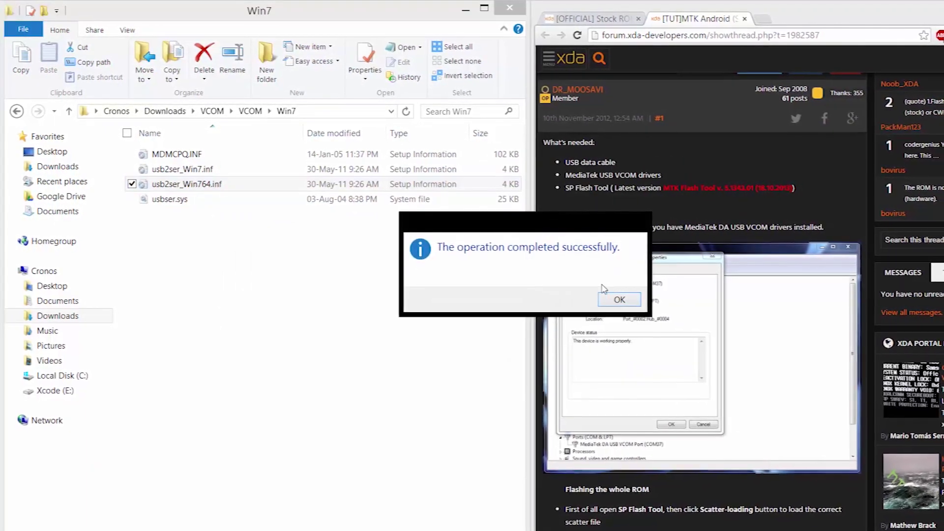
{"action": "left_click", "coordinate": [618, 298]}
- Install usb2ser_Win7.inf, approving the unverified-publisher driver
{"action": "left_click", "coordinate": [204, 169]}
{"action": "right_click", "coordinate": [204, 170]}
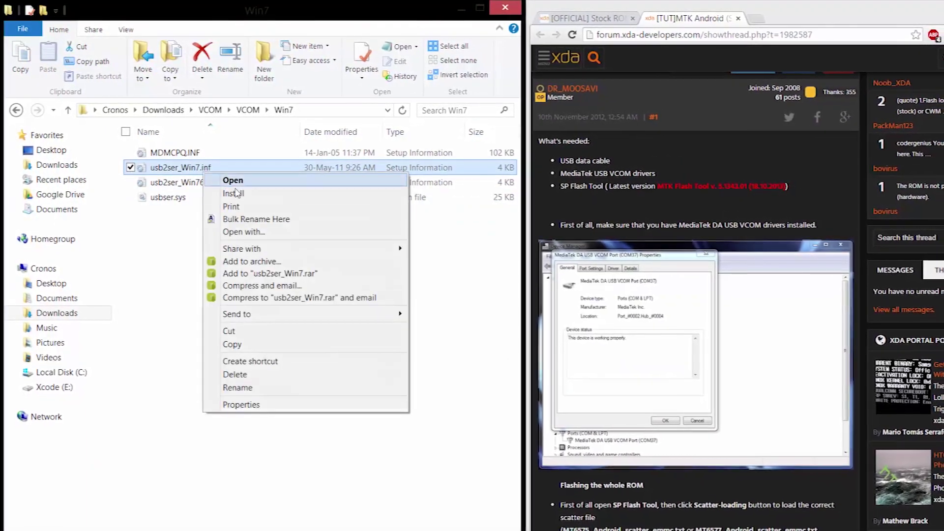
{"action": "left_click", "coordinate": [232, 192]}
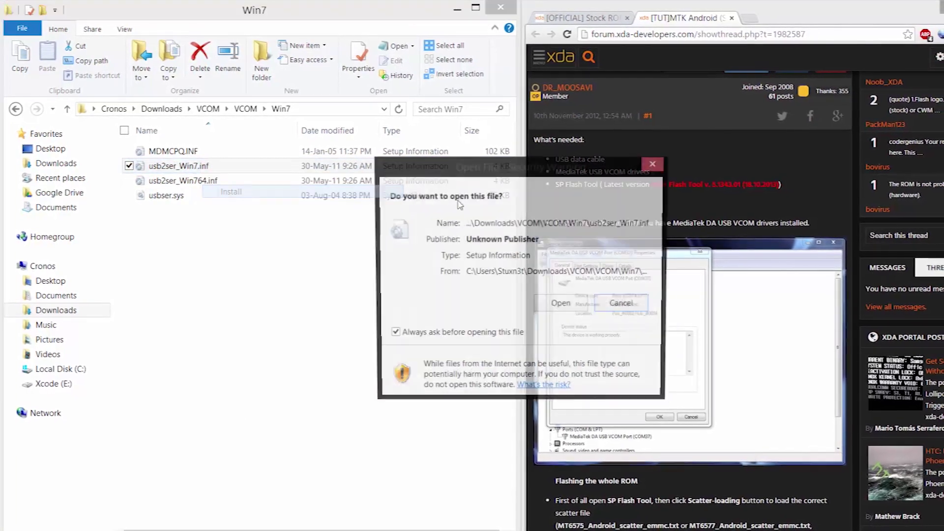
{"action": "left_click", "coordinate": [529, 302]}
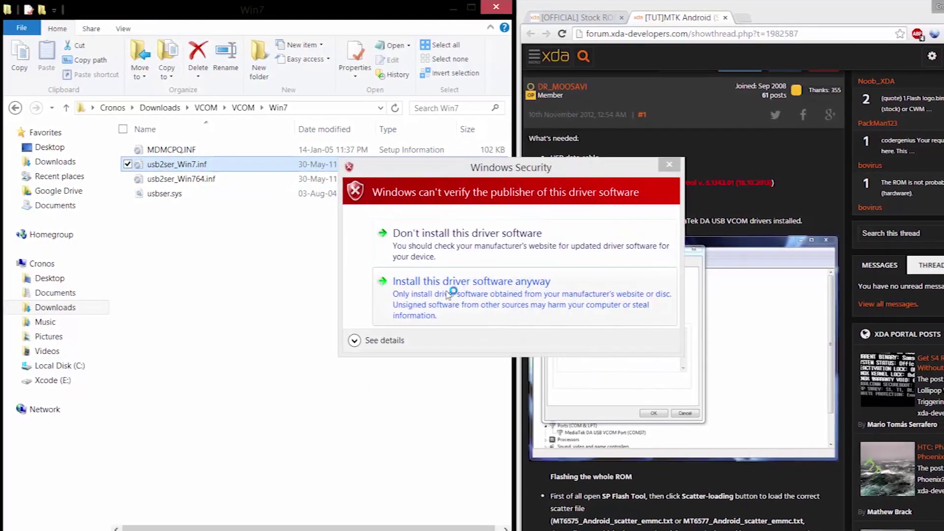
{"action": "left_click", "coordinate": [487, 281]}
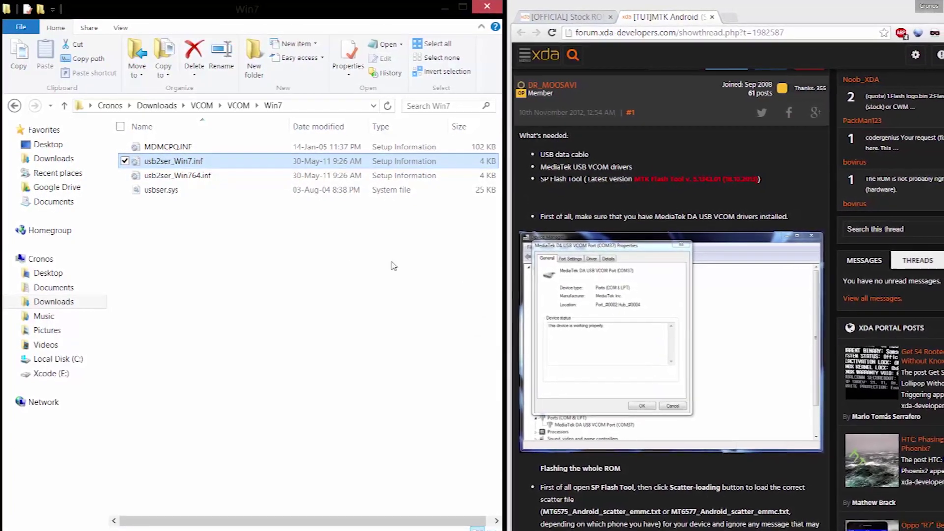
- Install MDMCPQ.INF, approving the unverified driver, and dismiss the success message
{"action": "right_click", "coordinate": [193, 146]}
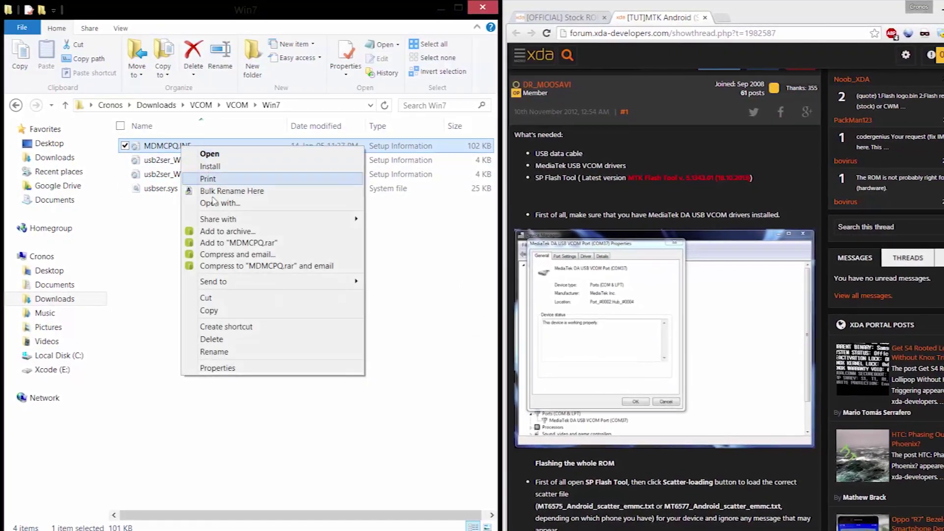
{"action": "left_click", "coordinate": [209, 167]}
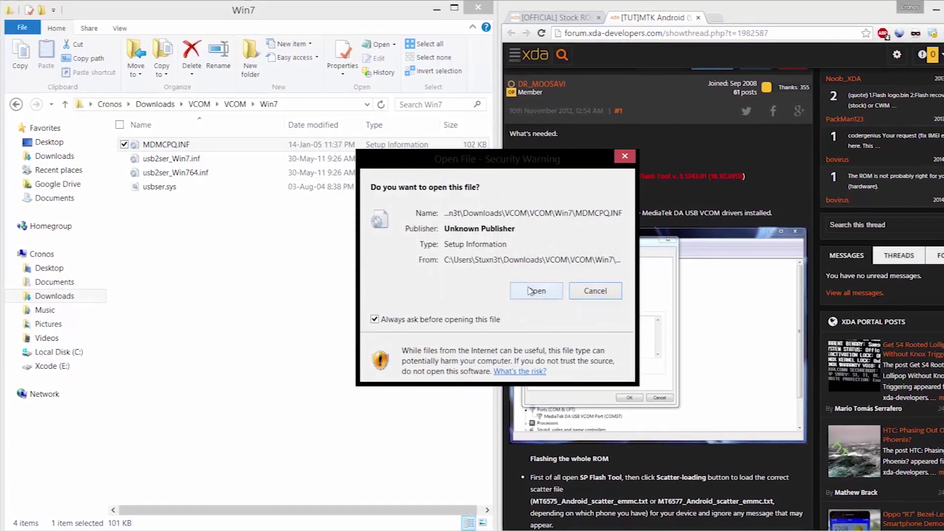
{"action": "left_click", "coordinate": [535, 289]}
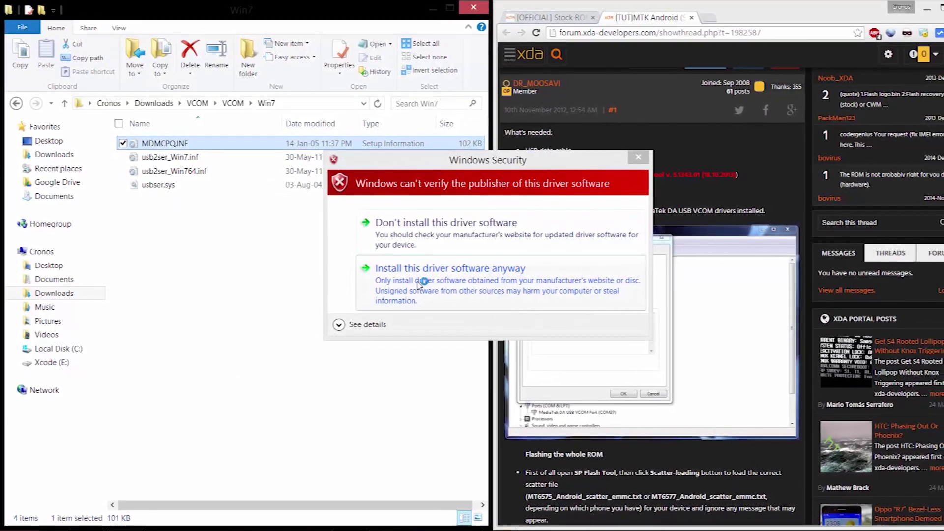
{"action": "left_click", "coordinate": [421, 283]}
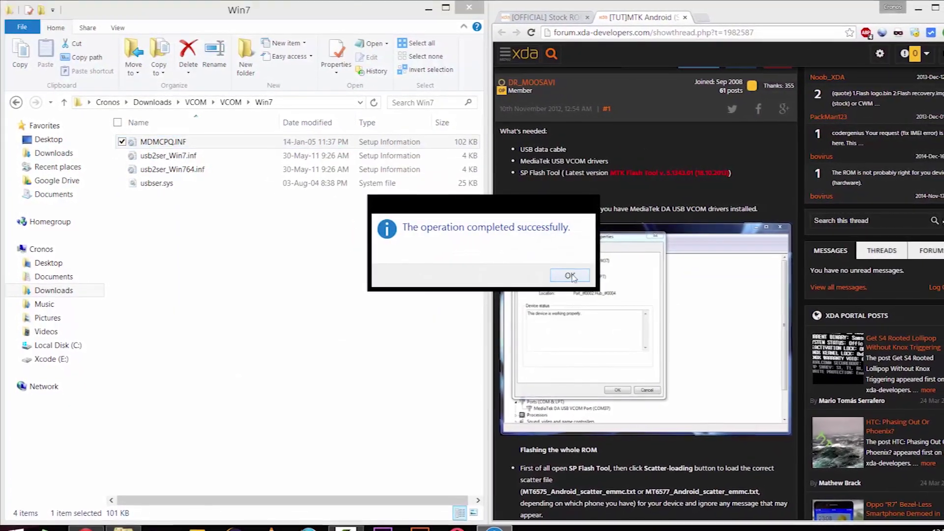
{"action": "left_click", "coordinate": [571, 277]}
{"action": "left_click", "coordinate": [334, 290]}
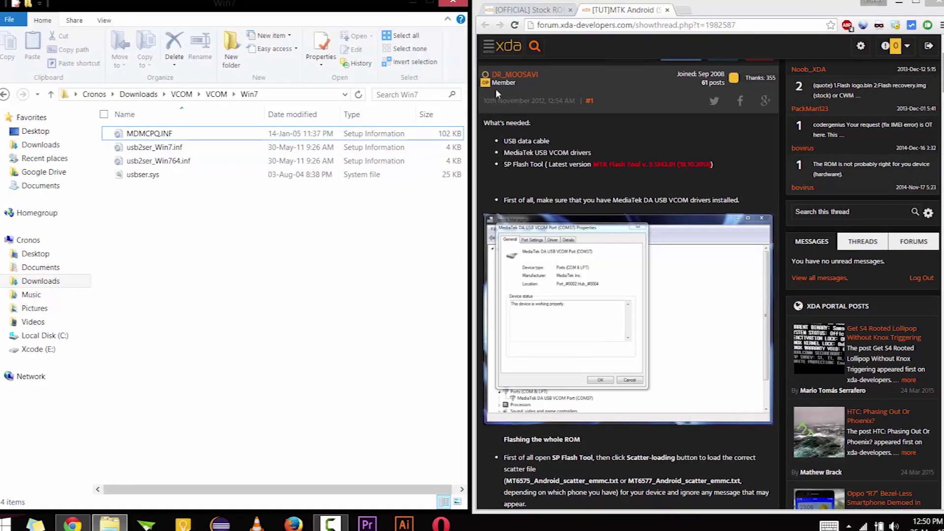
{"action": "left_click", "coordinate": [692, 11]}
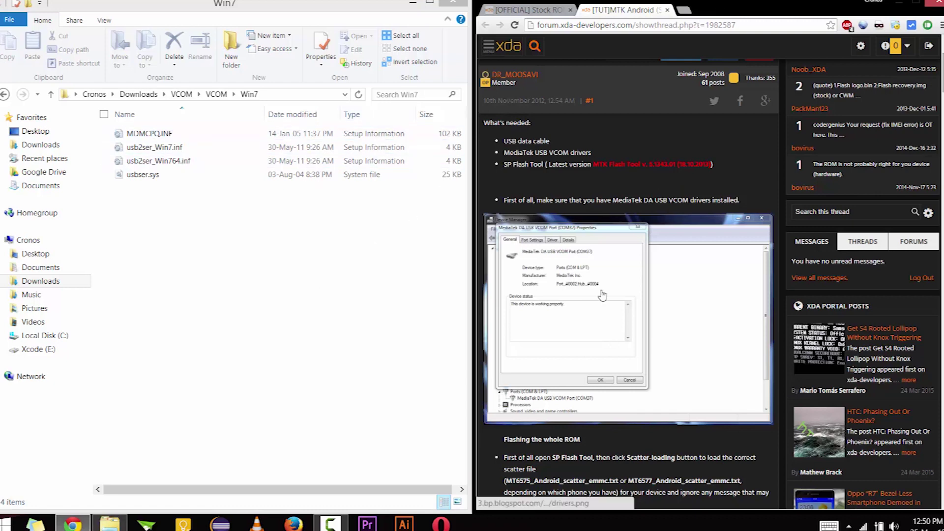
{"action": "scroll", "coordinate": [602, 295], "scroll_direction": "down", "scroll_amount": 1}
{"action": "scroll", "coordinate": [603, 296], "scroll_direction": "down", "scroll_amount": 1}
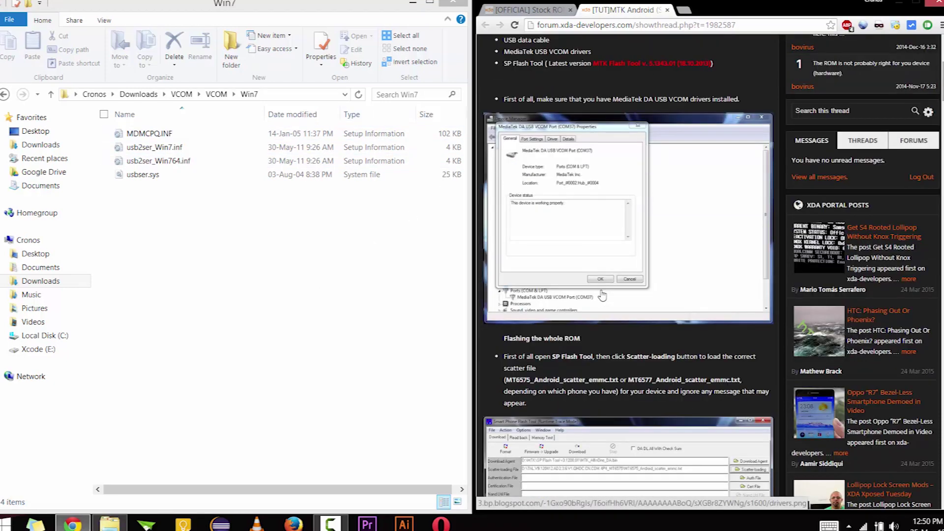